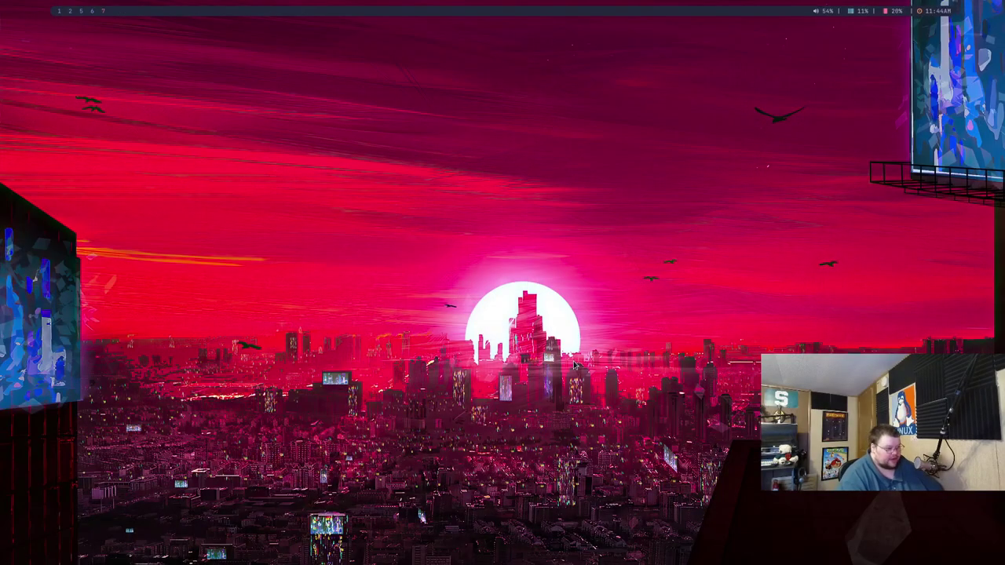
Tile two Alacritty terminals side by side, narrow the left to about a third, then focus the right.
key("super+Return")
key("super+Return")
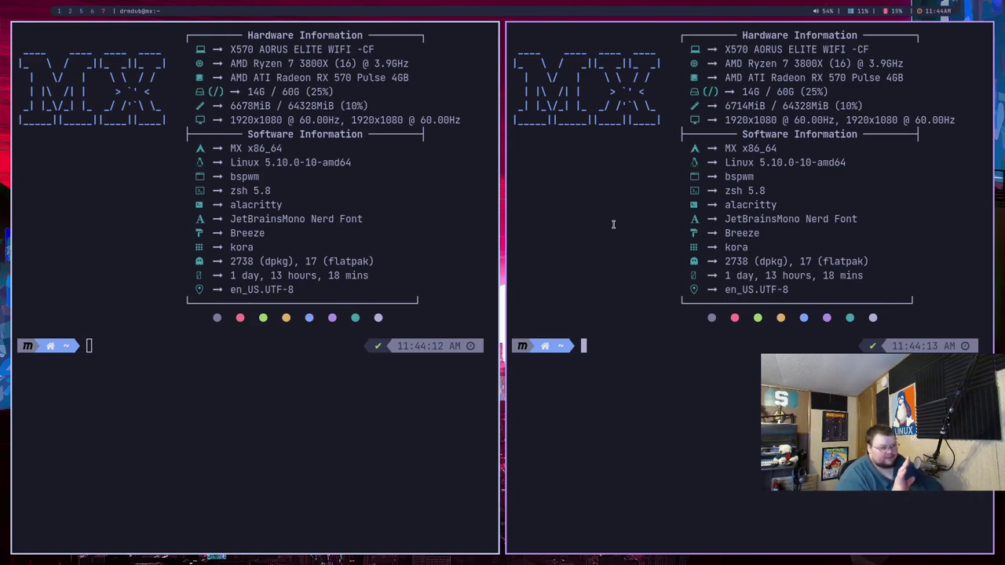
key("super+alt+shift+l")
key("super+alt+shift+l")
key("super+alt+shift+l")
key("super+alt+shift+l")
key("super+alt+shift+l")
key("super+alt+shift+l")
key("super+alt+shift+l")
key("super+alt+shift+l")
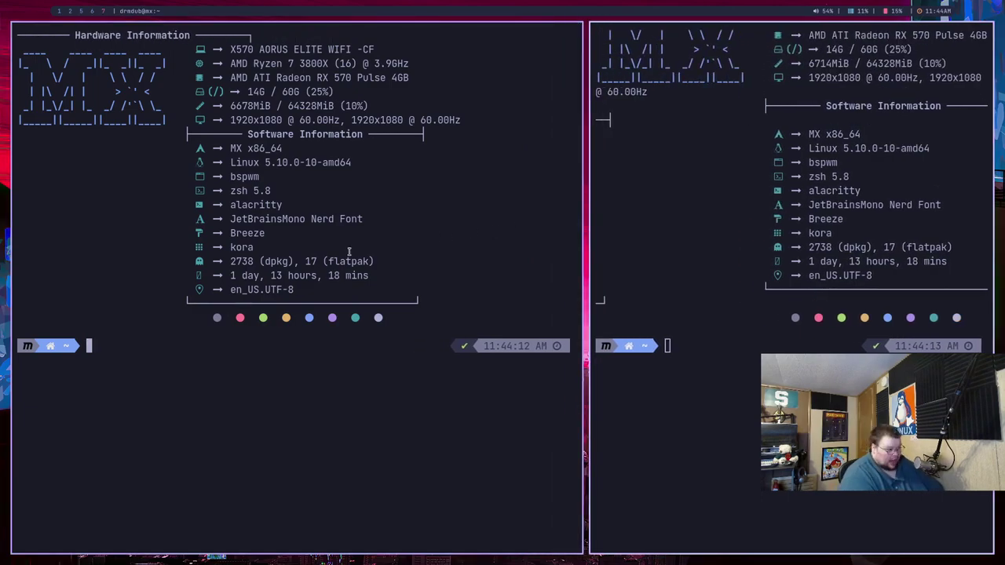
key("super+alt+shift+h")
key("super+alt+shift+h")
key("super+alt+shift+h")
key("super+alt+shift+h")
key("super+alt+shift+h")
key("super+alt+shift+h")
key("super+alt+shift+h")
key("super+alt+shift+h")
key("super+alt+shift+h")
key("super+alt+shift+h")
key("super+alt+shift+h")
key("super+alt+shift+h")
key("super+alt+shift+h")
key("super+alt+shift+h")
key("super+alt+shift+h")
key("super+alt+shift+h")
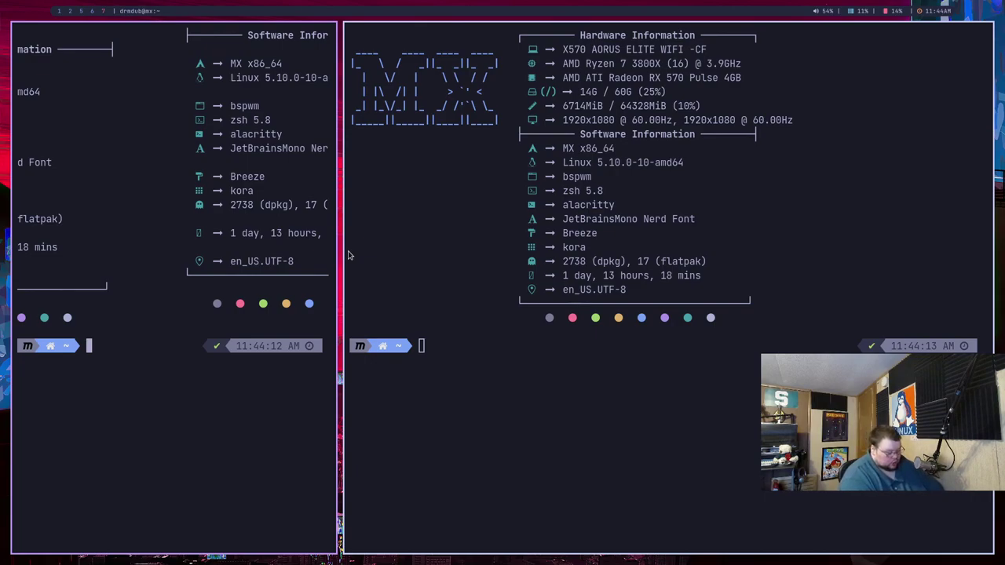
key("super+alt+shift+h")
key("super+alt+shift+h")
key("super+alt+shift+h")
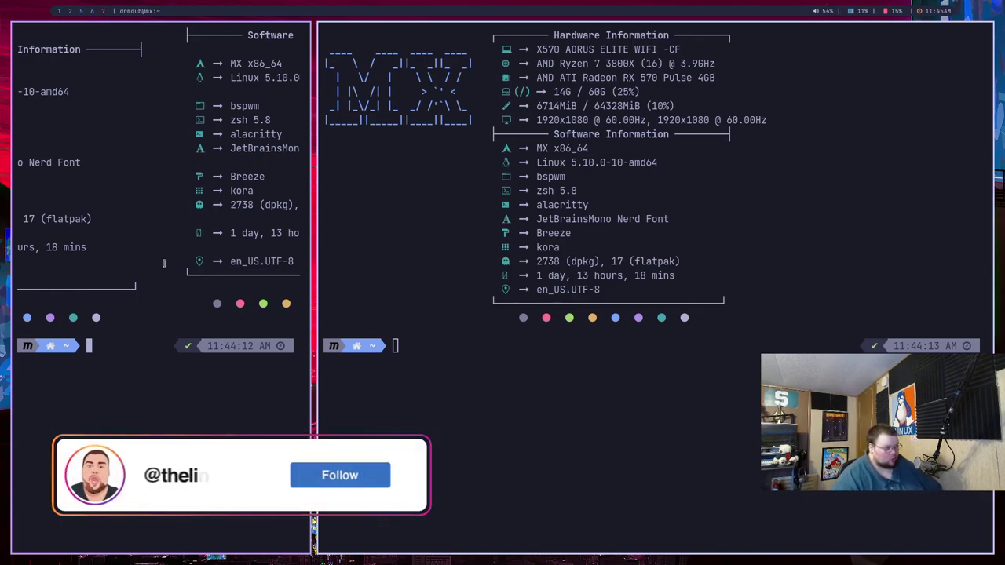
left_click(637, 269)
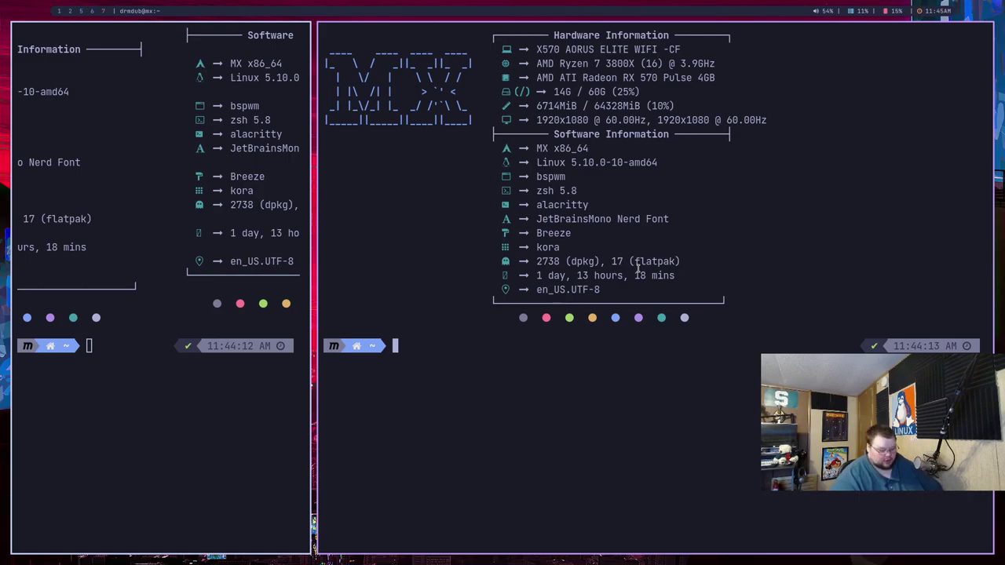
Resize the split back to equal halves and spawn three more terminals into the right half.
key("super+alt+shift+l")
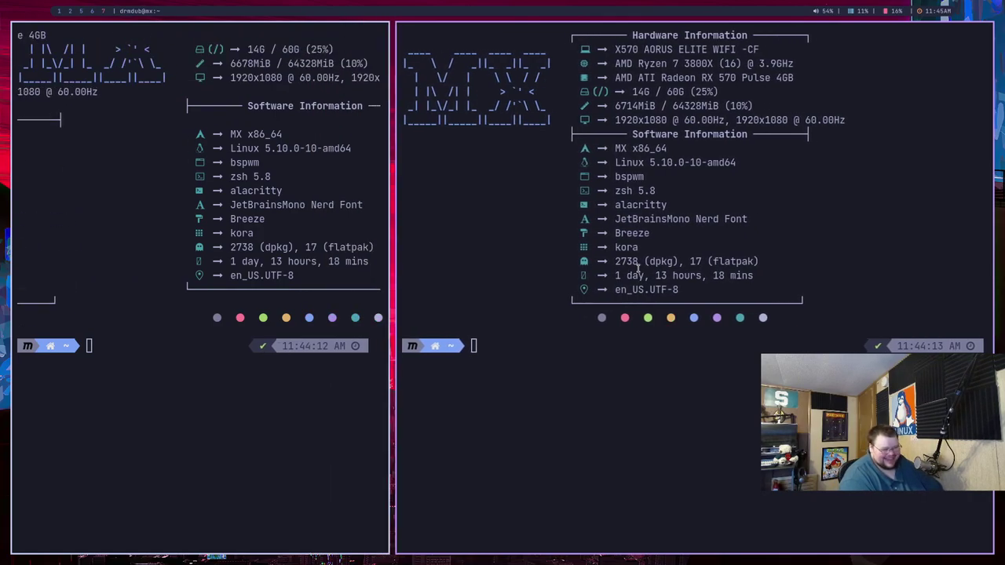
key("super+alt+l")
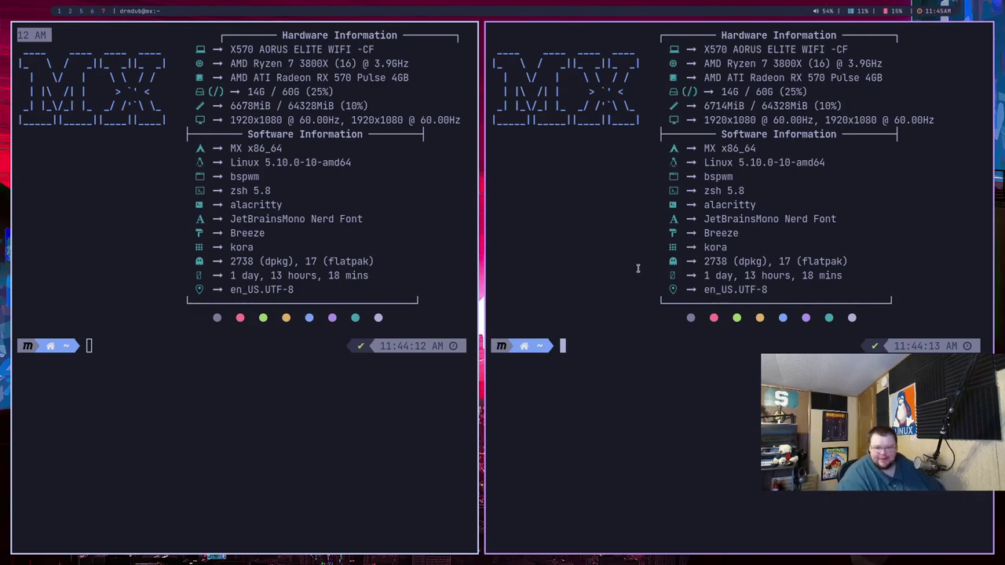
key("super+Return")
key("super+Return")
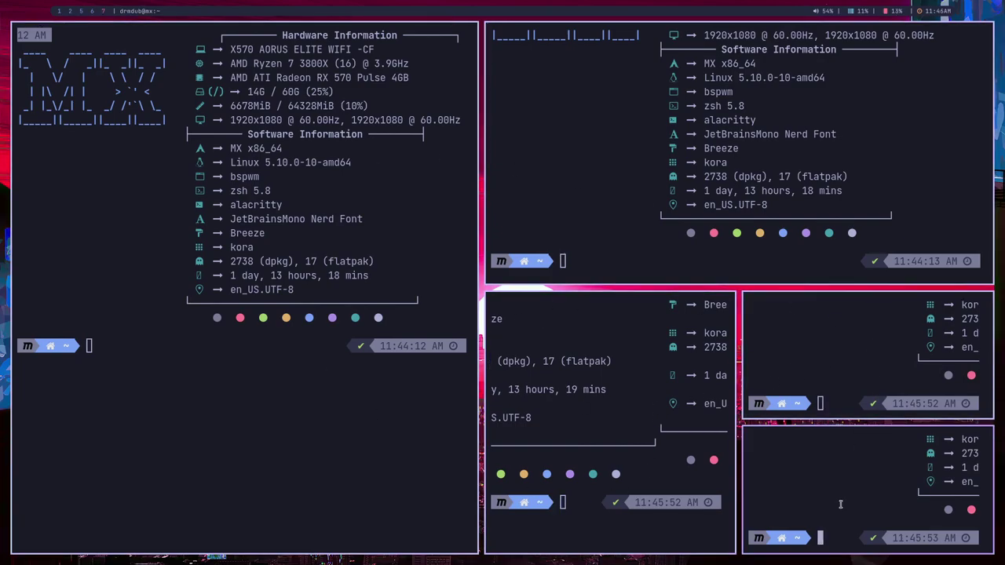
Close the lower-right terminal and spawn one below the left terminal, forming a two-by-two grid.
key("super+w")
key("super+w")
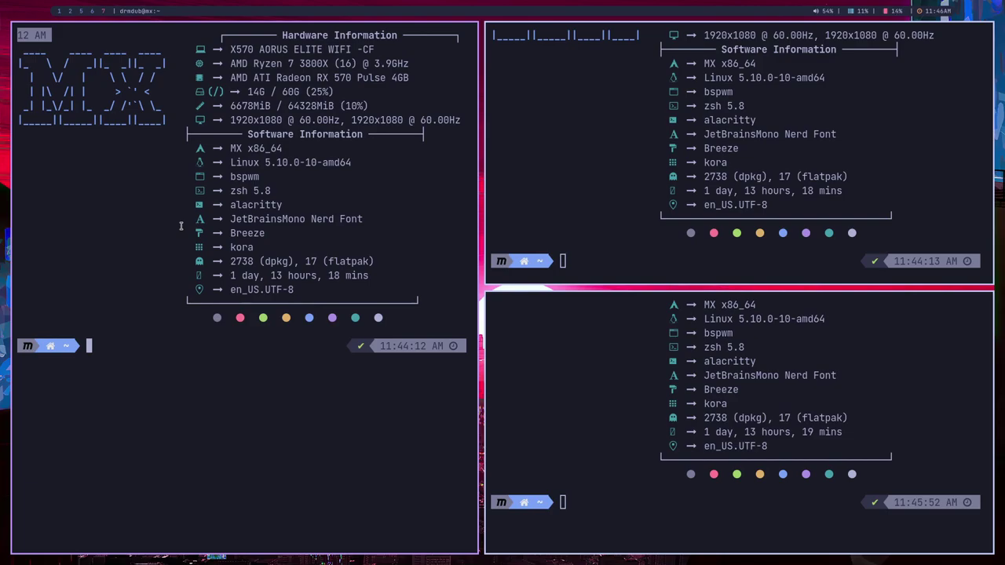
key("super+Return")
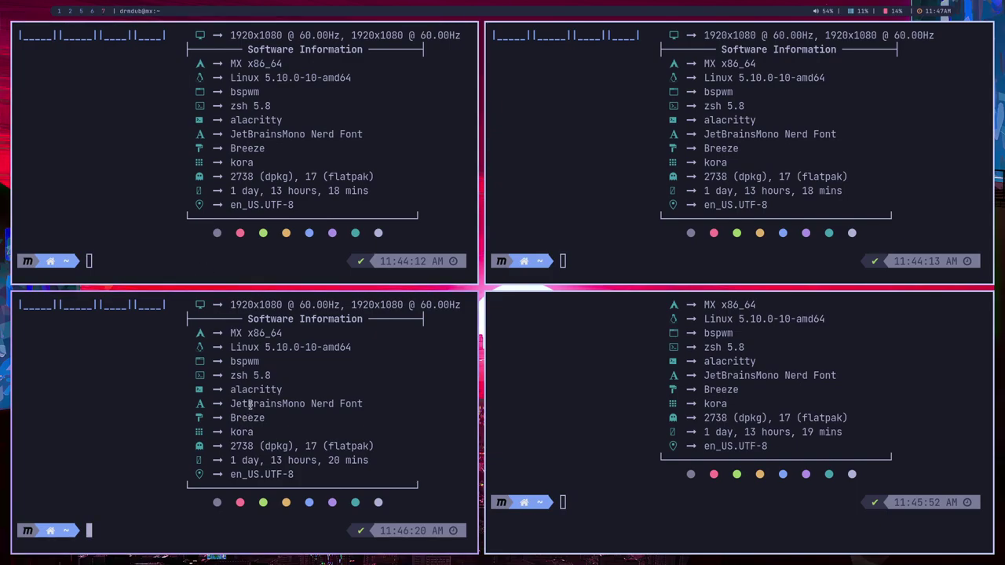
Spawn a burst of new terminals across the tiles, then close several of them with super+w.
key("super+Return")
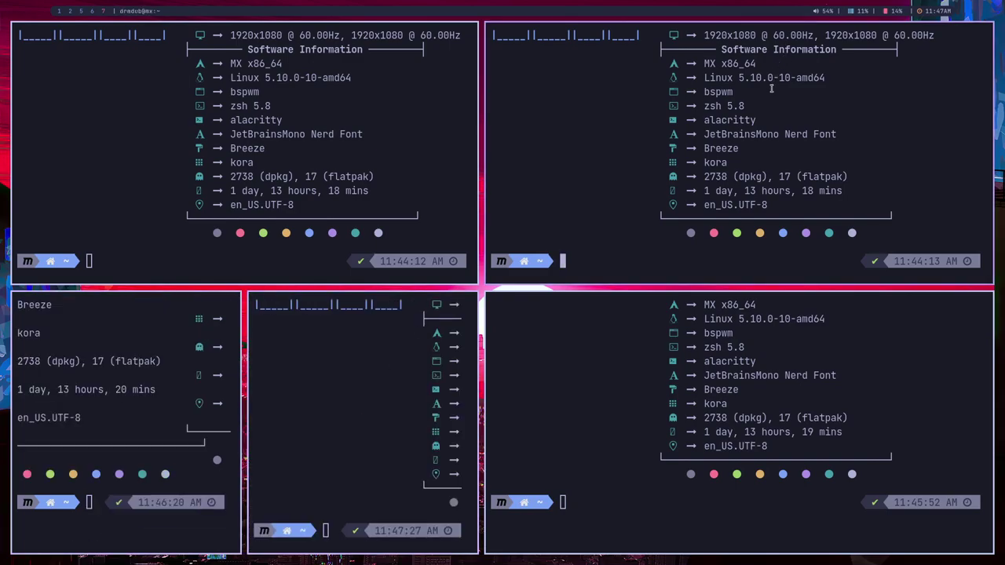
key("super+Return")
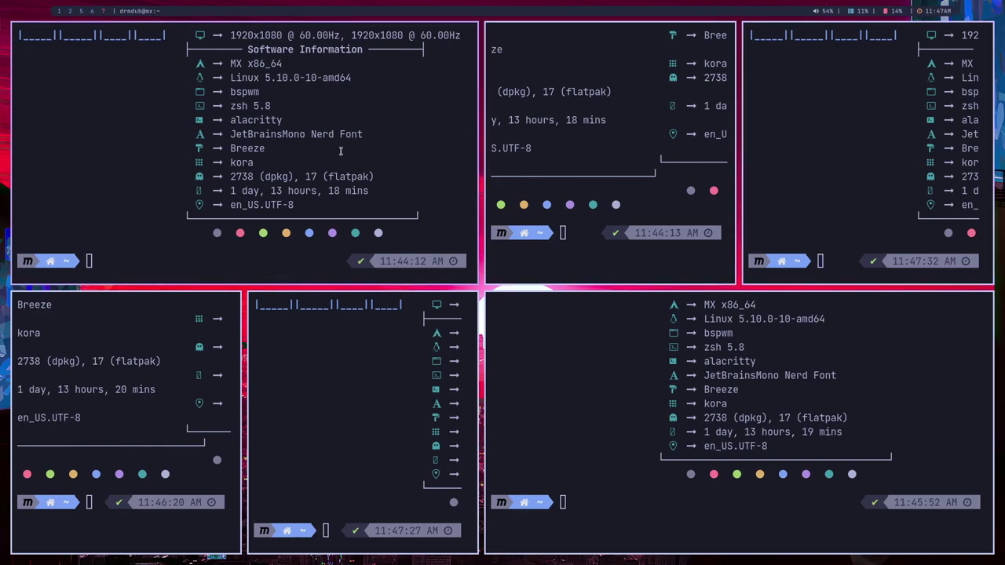
key("super+Return")
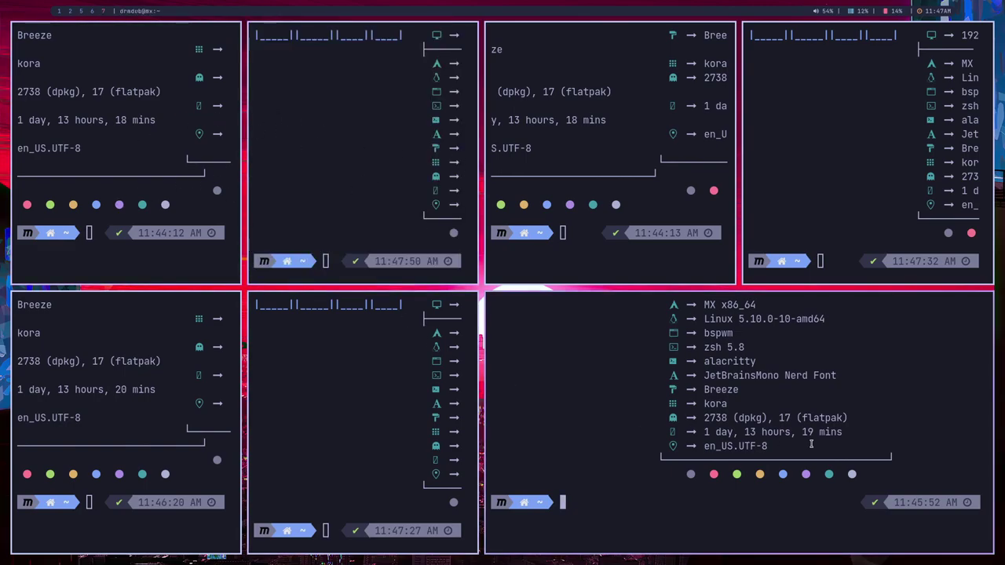
key("super+Return")
key("super+Return")
key("super+Return")
key("super+Return")
key("super+Return")
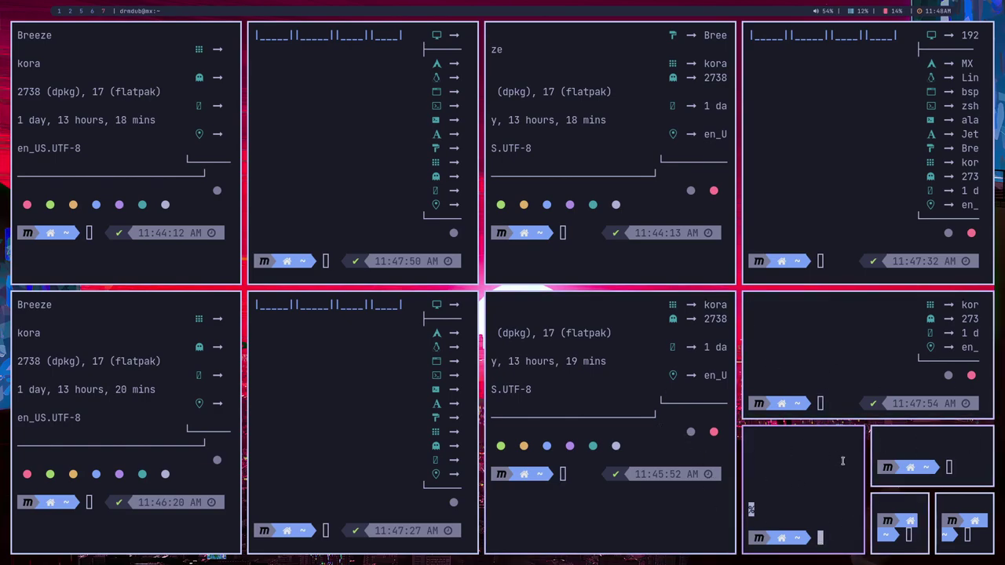
key("super+w")
key("super+w")
key("super+w")
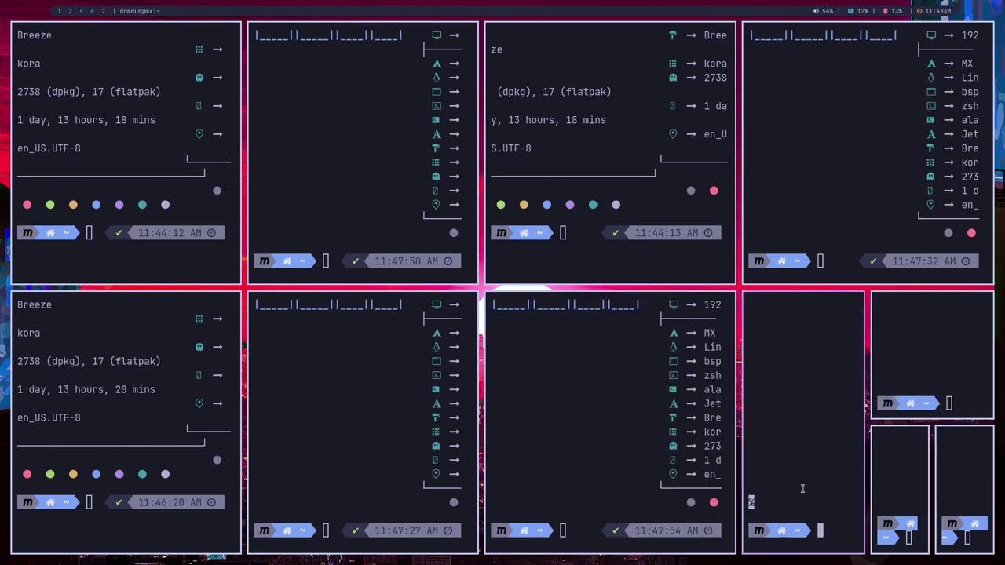
key("super+w")
key("super+w")
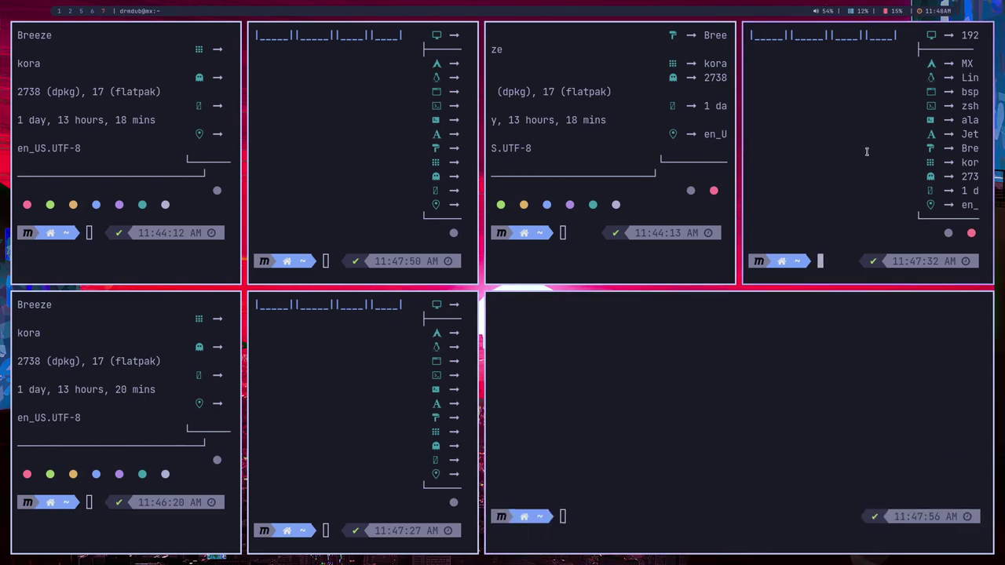
Close two more terminals, then add terminals preselected west of the right one and south of the middle one.
key("super+w")
key("super+w")
key("super+w")
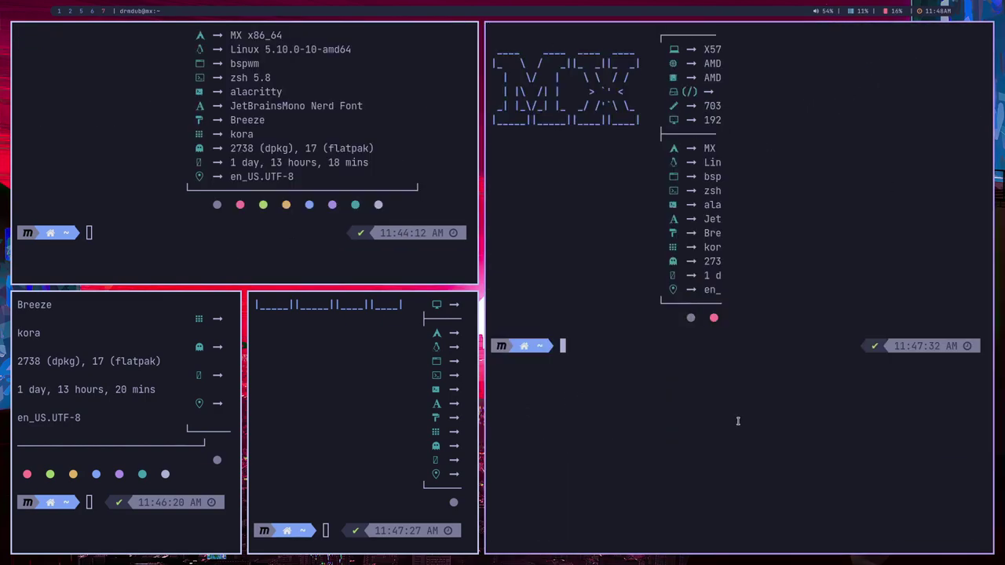
key("super+w")
key("super+w")
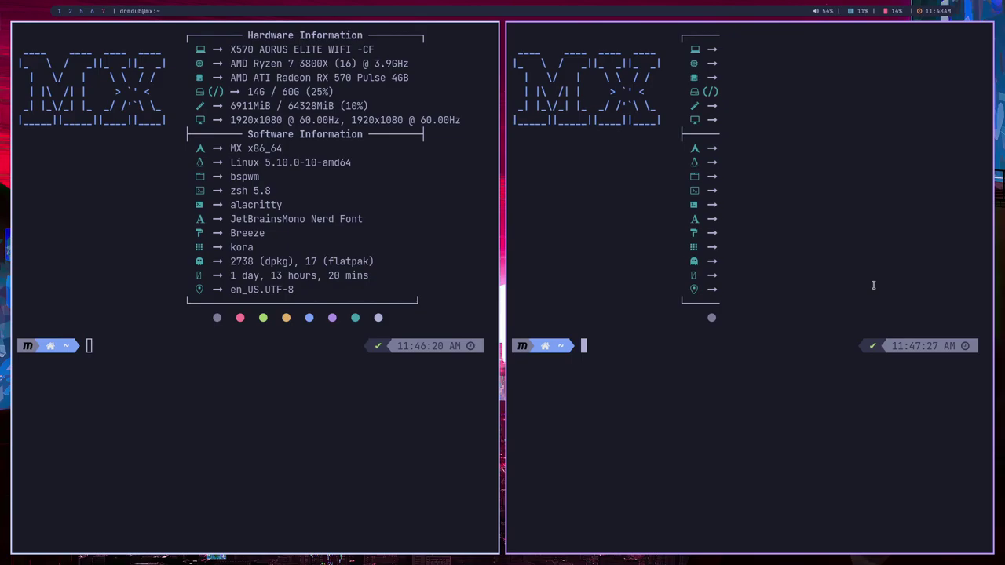
key("super+ctrl+h")
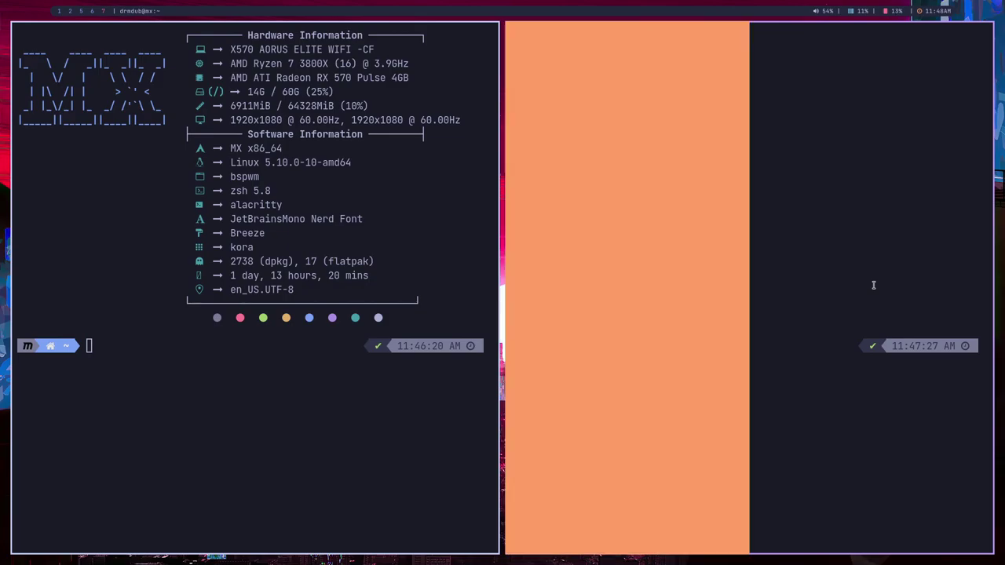
key("super+Return")
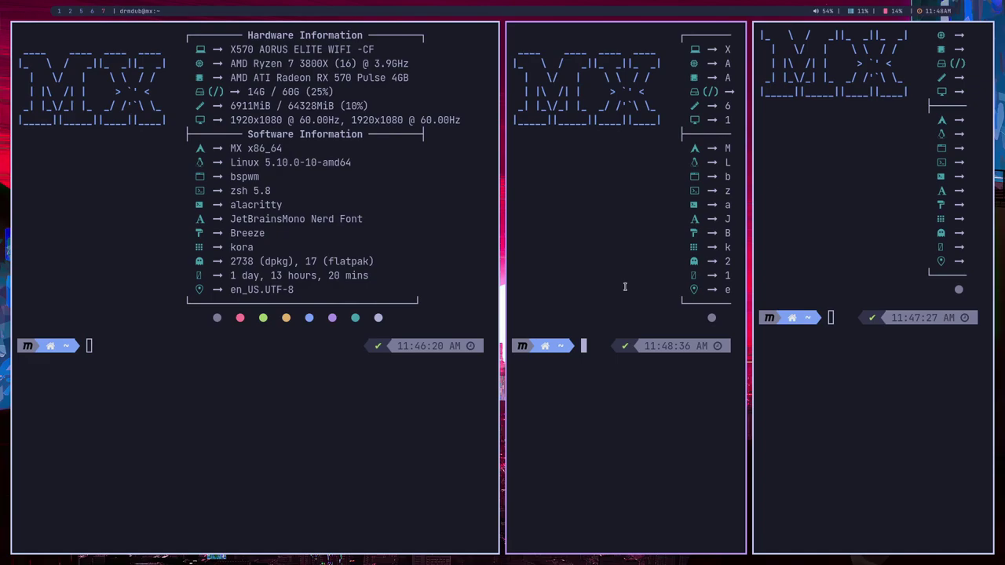
key("super+ctrl+j")
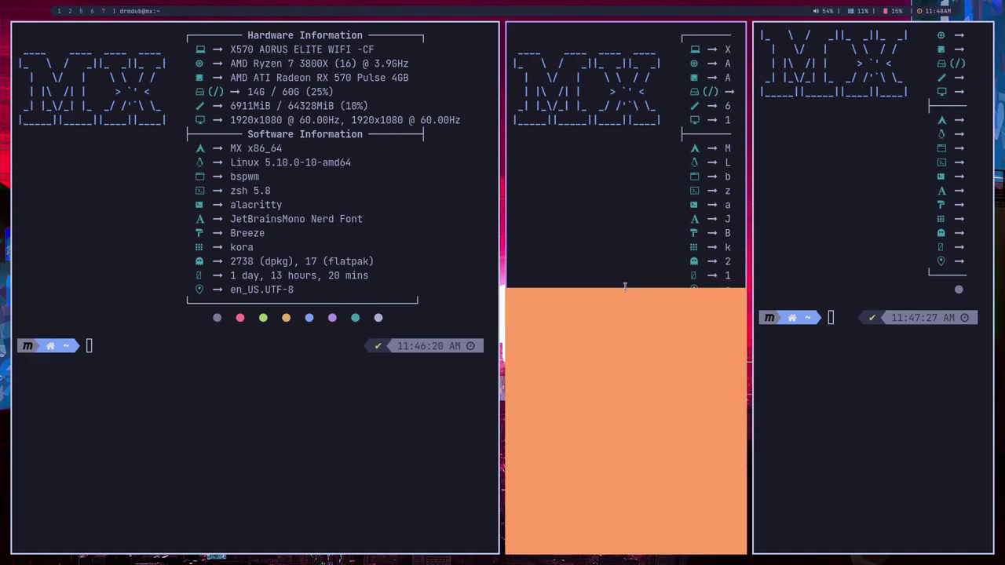
key("super+Return")
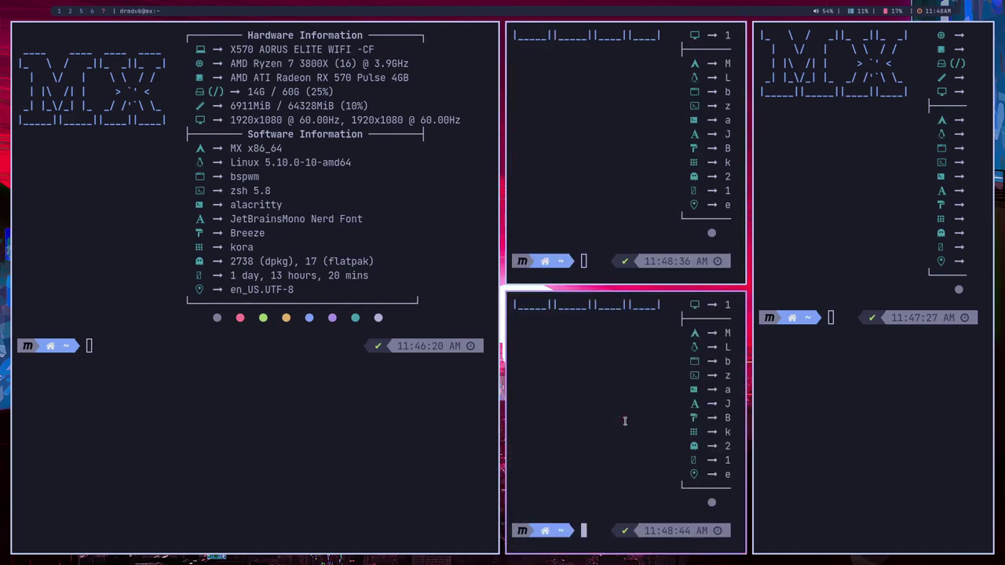